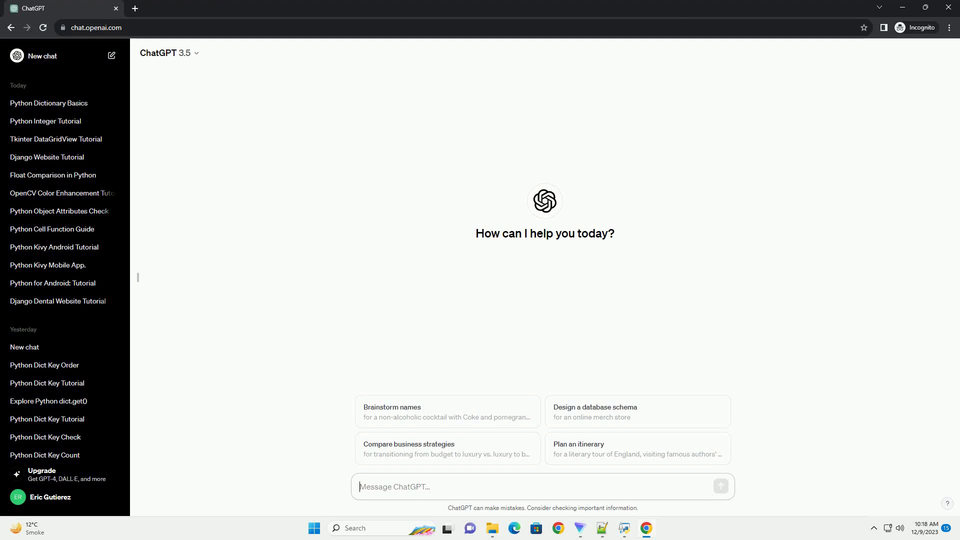
# Paste and send the prompt asking for a Python dictionary problems tutorial with code examples
pyautogui.write('write an informative tutorial about dictionary in python problems with code example')
pyautogui.press('Return')
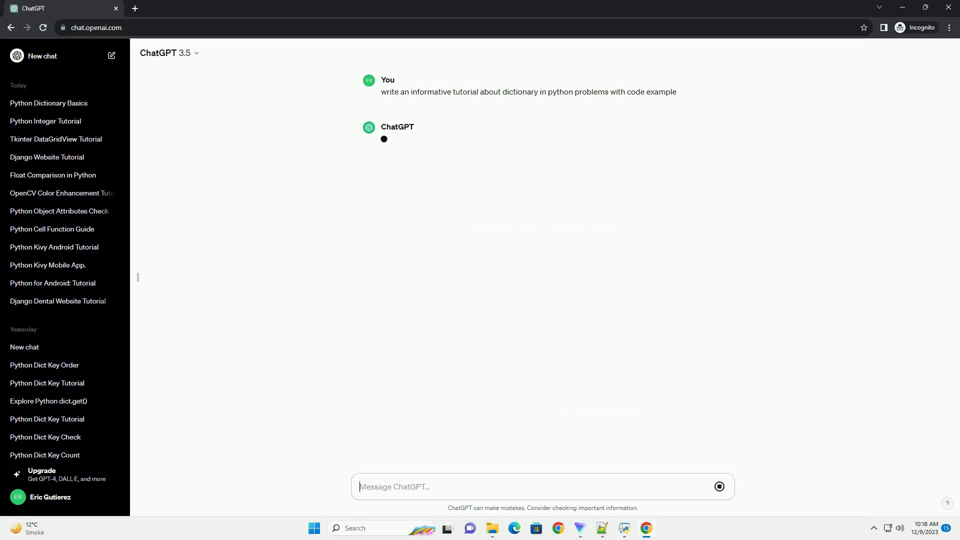